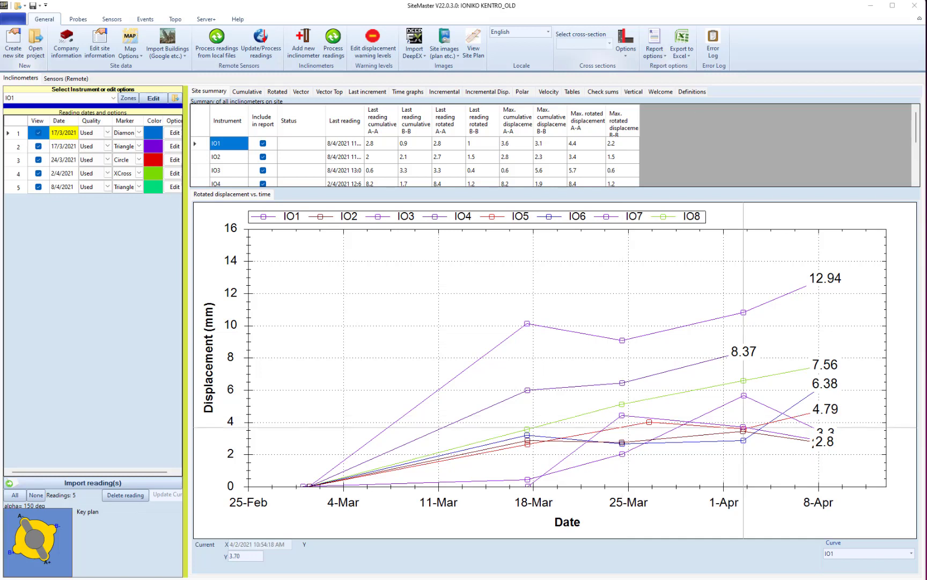
{"action": "left_click", "coordinate": [781, 397]}
{"action": "left_click", "coordinate": [100, 99]}
{"action": "left_click", "coordinate": [99, 98]}
Cycle through the Cumulative, Rotated, Vector Top, Last increment, Incremental and Check sums plots.
{"action": "left_click", "coordinate": [240, 93]}
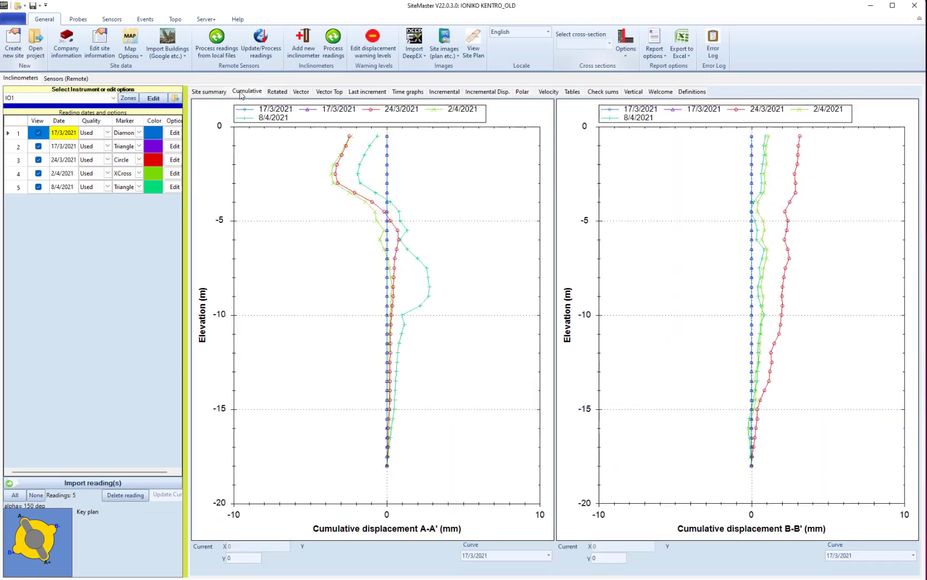
{"action": "left_click", "coordinate": [279, 92]}
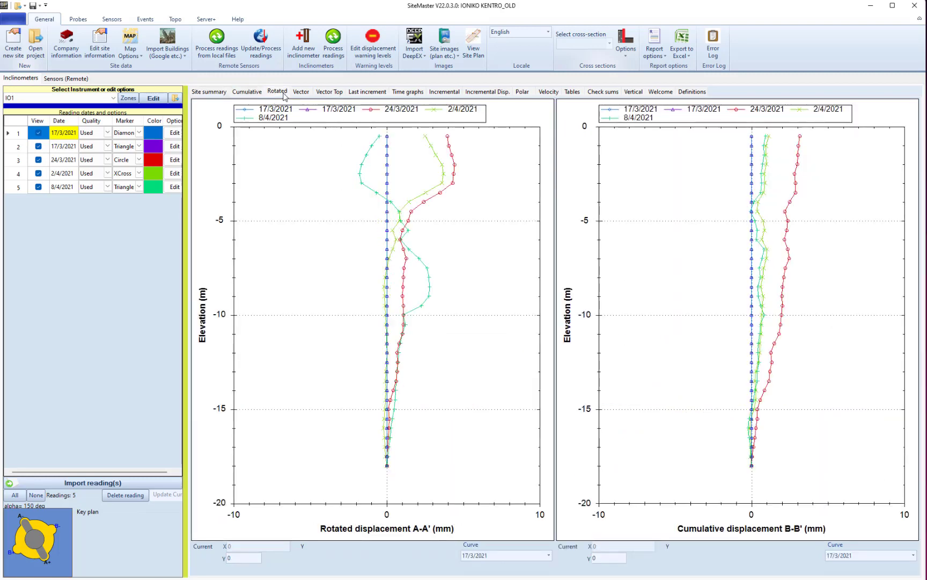
{"action": "left_click", "coordinate": [336, 92]}
{"action": "left_click", "coordinate": [359, 93]}
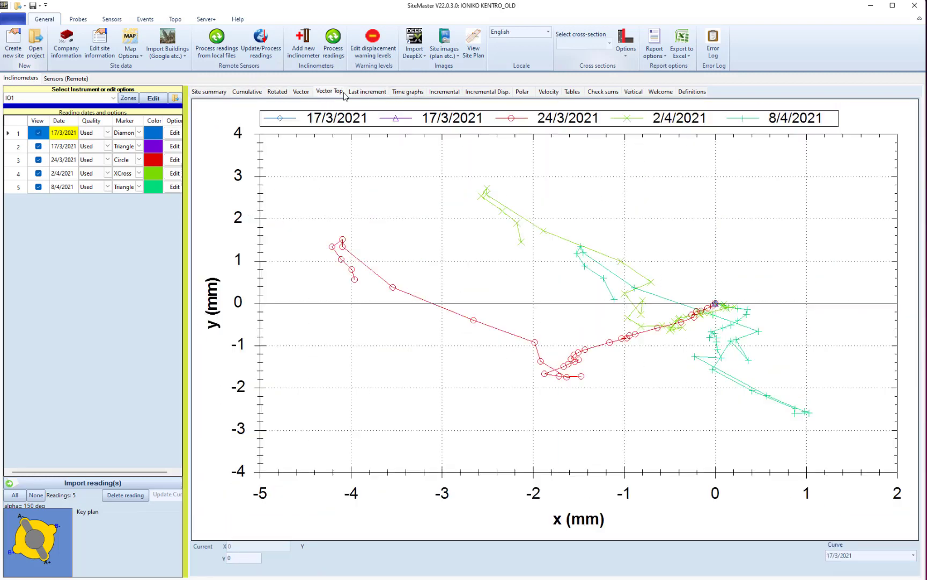
{"action": "left_click", "coordinate": [342, 92]}
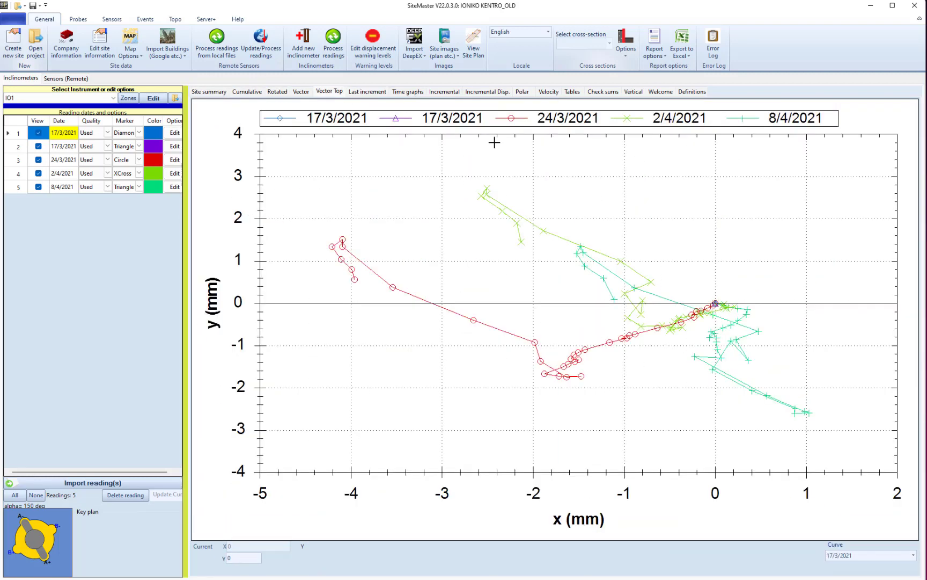
{"action": "left_click", "coordinate": [485, 92]}
{"action": "left_click", "coordinate": [606, 93]}
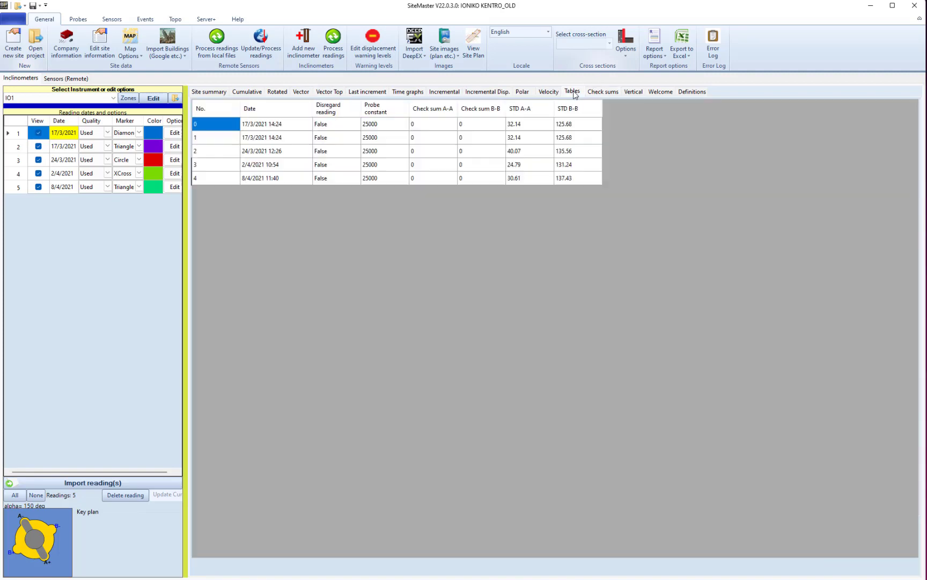
Show the check sums and standard deviations table for inclinometer IO5.
{"action": "left_click", "coordinate": [579, 92]}
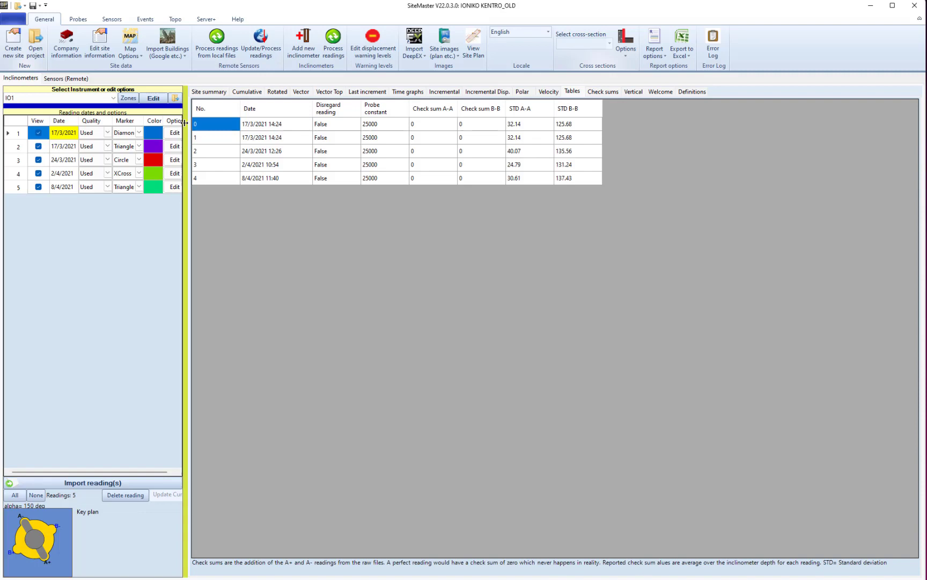
{"action": "left_click", "coordinate": [81, 99]}
{"action": "left_click", "coordinate": [62, 138]}
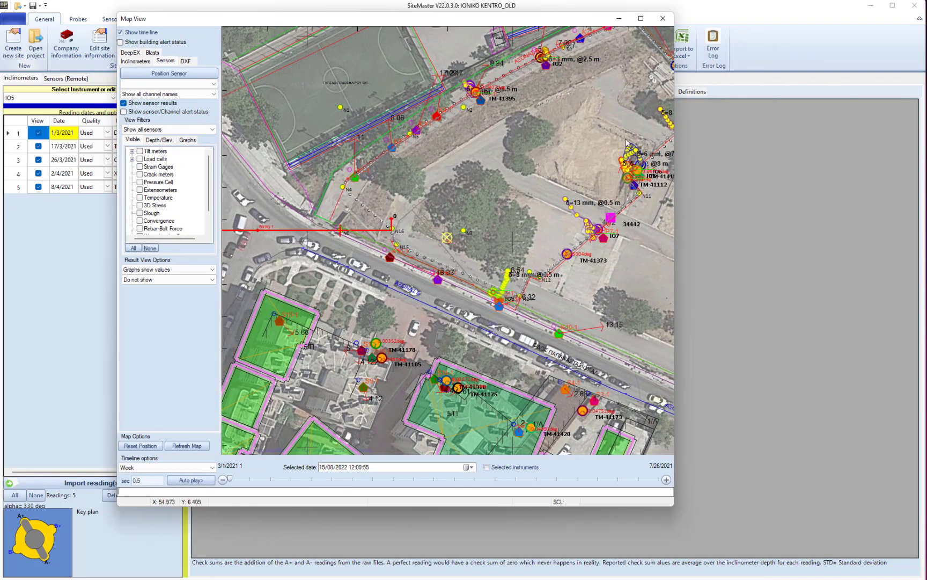
Move the Map View to the top-left, enlarge it, and step the timeline to 14/03/2021.
{"action": "left_click_drag", "start_coordinate": [482, 20], "coordinate": [365, 15]}
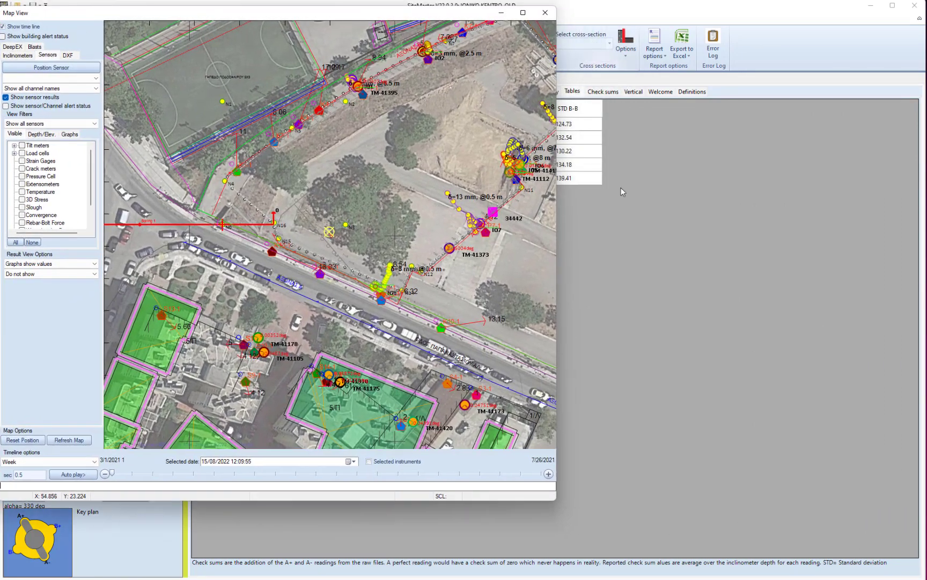
{"action": "left_click_drag", "start_coordinate": [559, 213], "coordinate": [916, 213]}
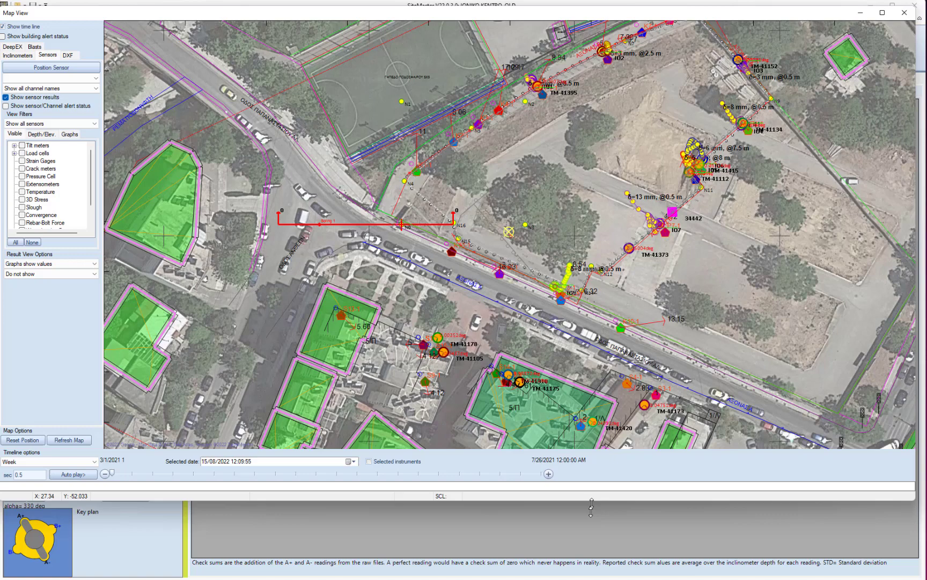
{"action": "left_click_drag", "start_coordinate": [592, 502], "coordinate": [586, 579]}
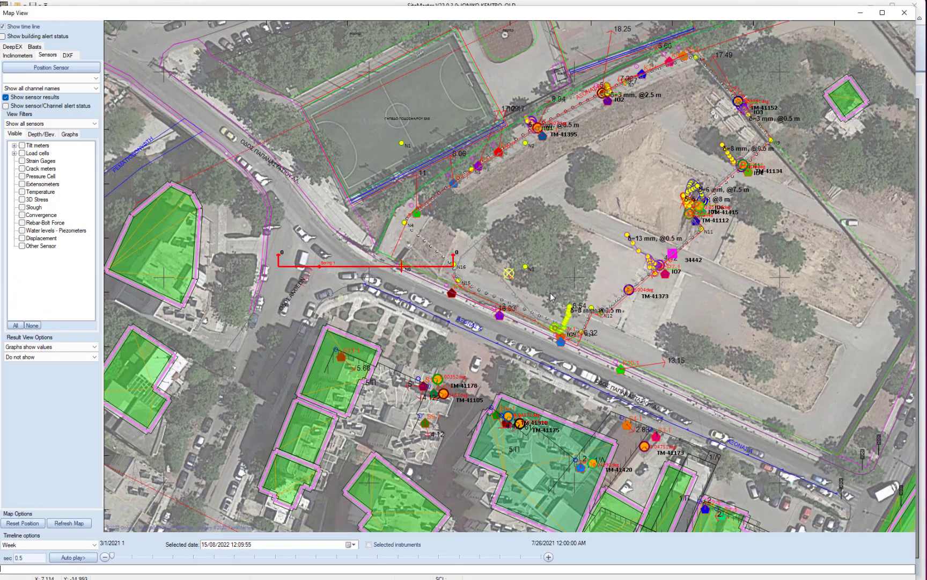
{"action": "left_click", "coordinate": [549, 557]}
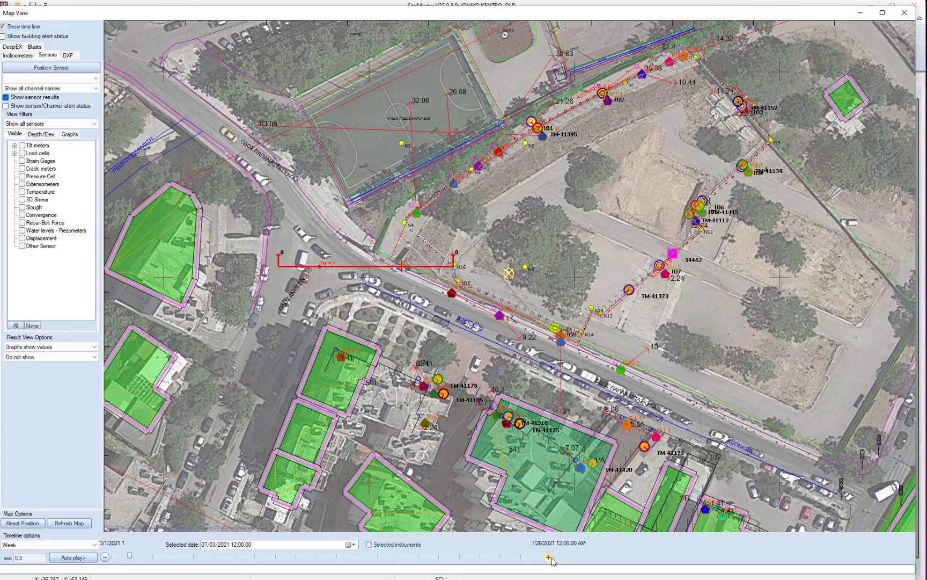
{"action": "left_click", "coordinate": [550, 559]}
Set the inclinometer map contours to Polar (total) displacement.
{"action": "left_click", "coordinate": [19, 55]}
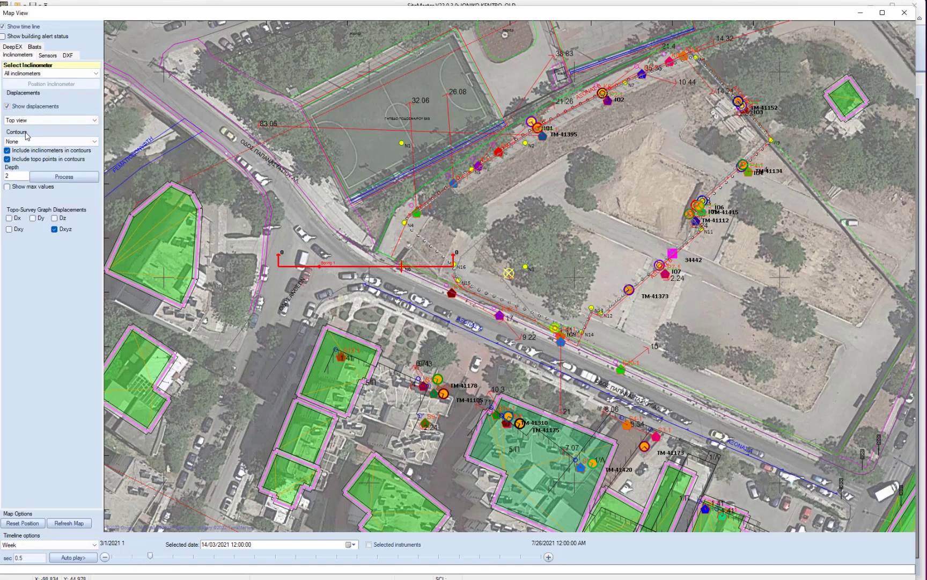
{"action": "left_click", "coordinate": [41, 142]}
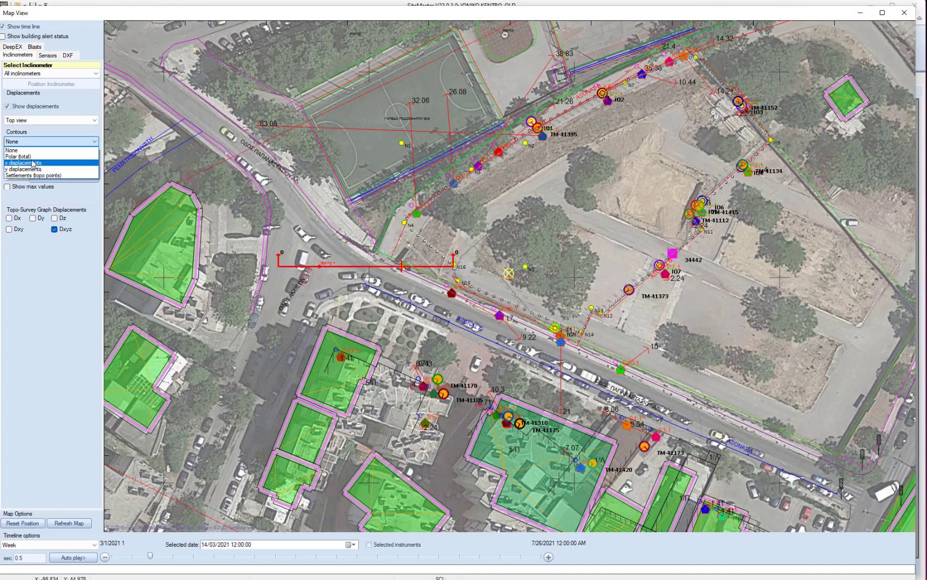
{"action": "left_click", "coordinate": [33, 157]}
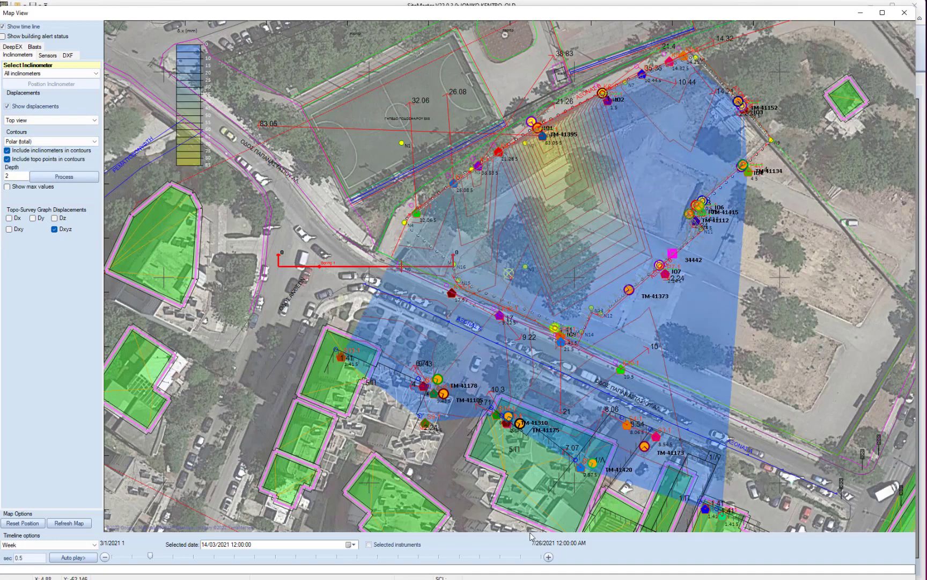
Step the timeline through 02/05/2021 and 20/06/2021 to 27/06/2021.
{"action": "left_click", "coordinate": [376, 560]}
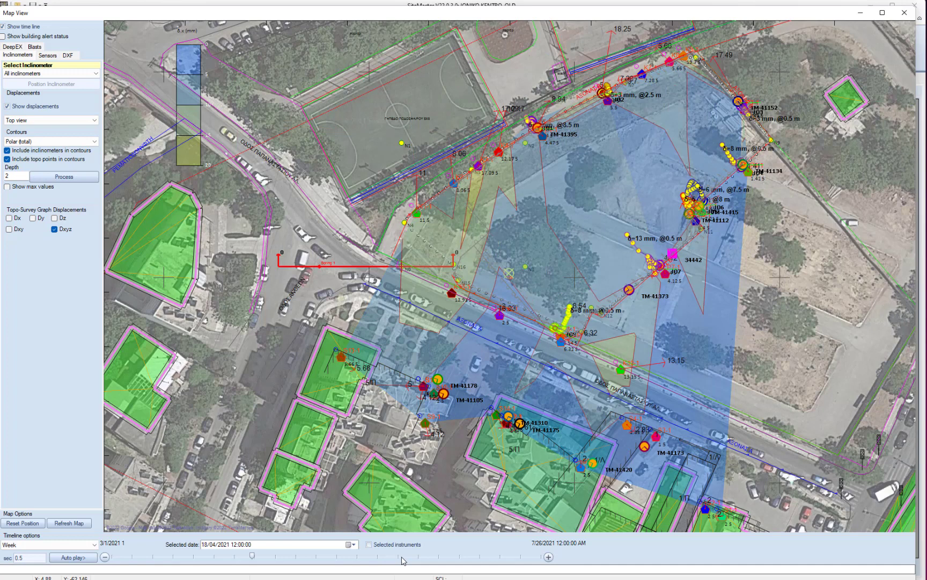
{"action": "left_click", "coordinate": [456, 559]}
{"action": "left_click", "coordinate": [472, 560]}
Close the building settings dialog, move the S13-1 chart left, and place I06's Rotated A-A' chart right.
{"action": "double_click", "coordinate": [341, 360]}
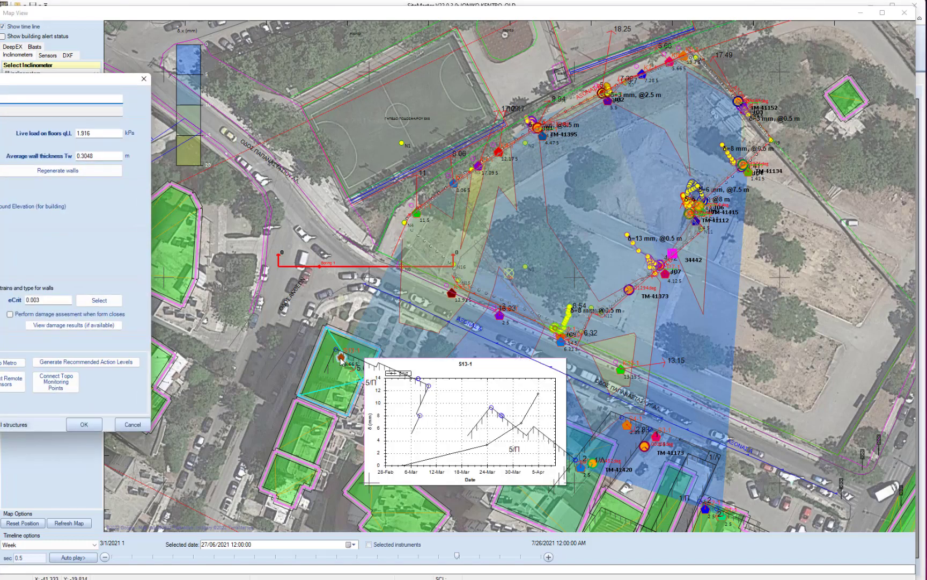
{"action": "left_click", "coordinate": [143, 81]}
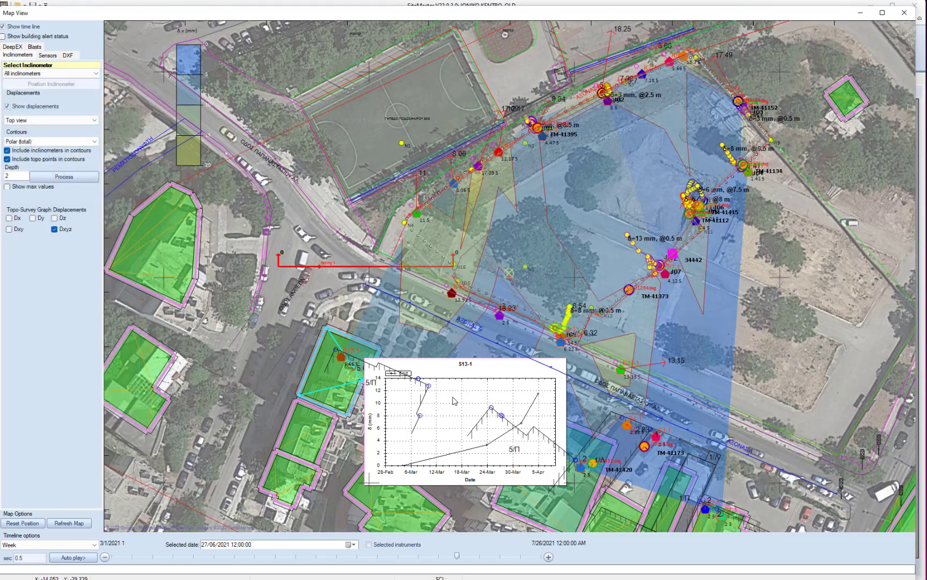
{"action": "left_click_drag", "start_coordinate": [390, 360], "coordinate": [251, 290]}
{"action": "left_click", "coordinate": [558, 328]}
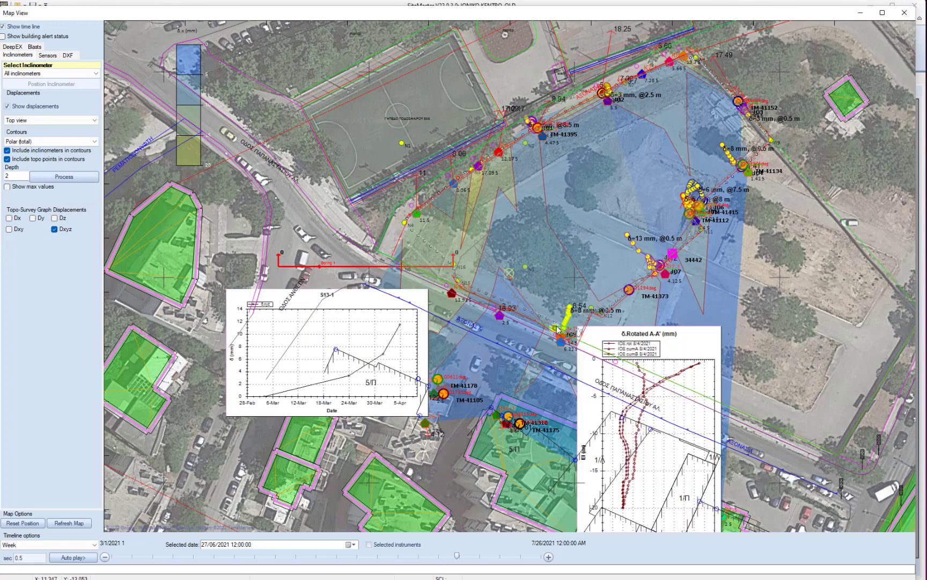
{"action": "left_click_drag", "start_coordinate": [667, 345], "coordinate": [746, 197]}
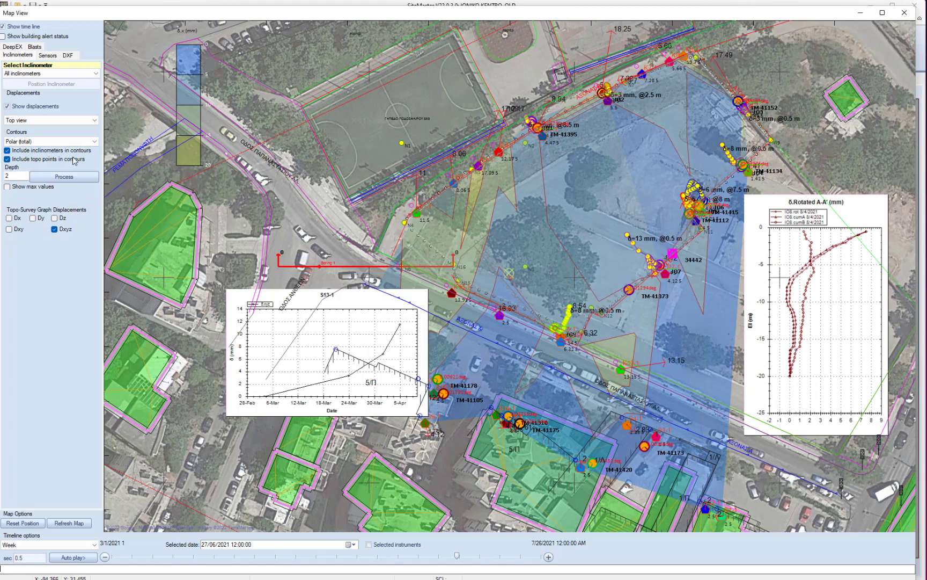
Raise the DeepEX overlay stage from 1 to 9 to show excavation zones and supports.
{"action": "left_click", "coordinate": [14, 47]}
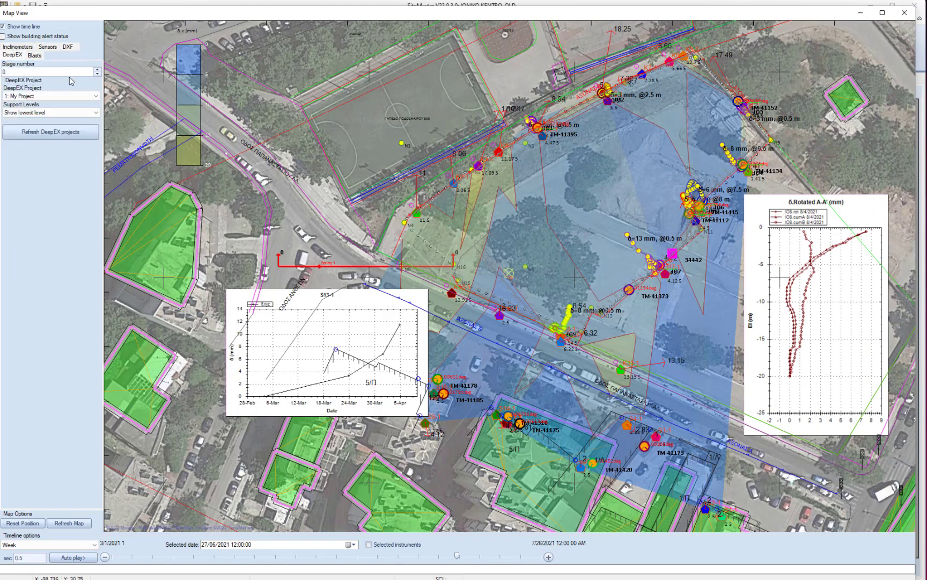
{"action": "mouse_move", "coordinate": [554, 326]}
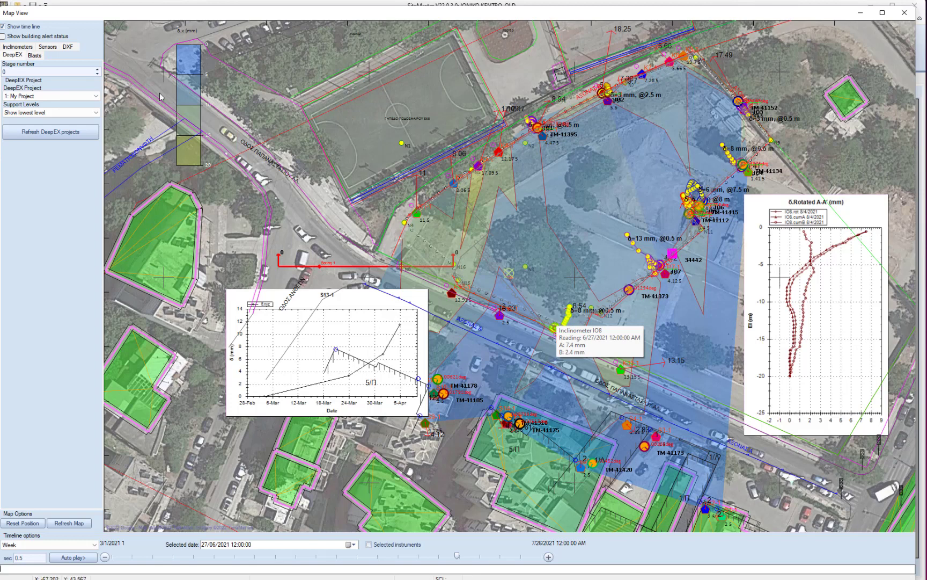
{"action": "left_click", "coordinate": [97, 70]}
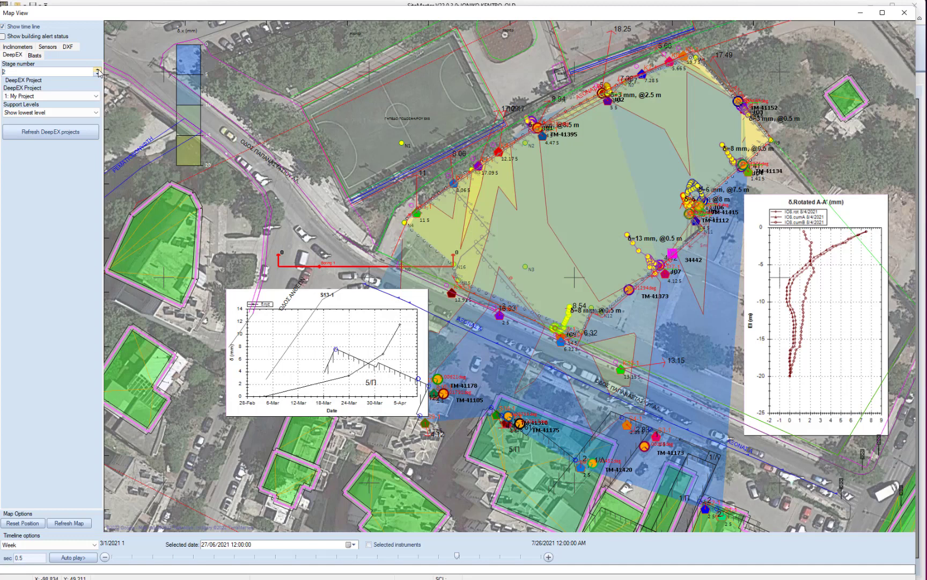
{"action": "left_click", "coordinate": [97, 69]}
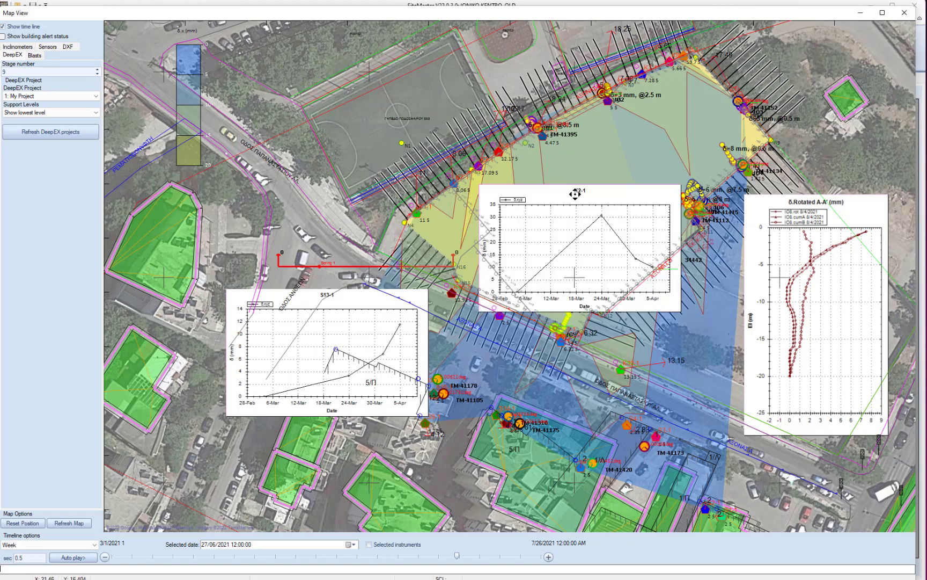
Bring up the K2-1 sensor chart on the map.
{"action": "mouse_move", "coordinate": [454, 146]}
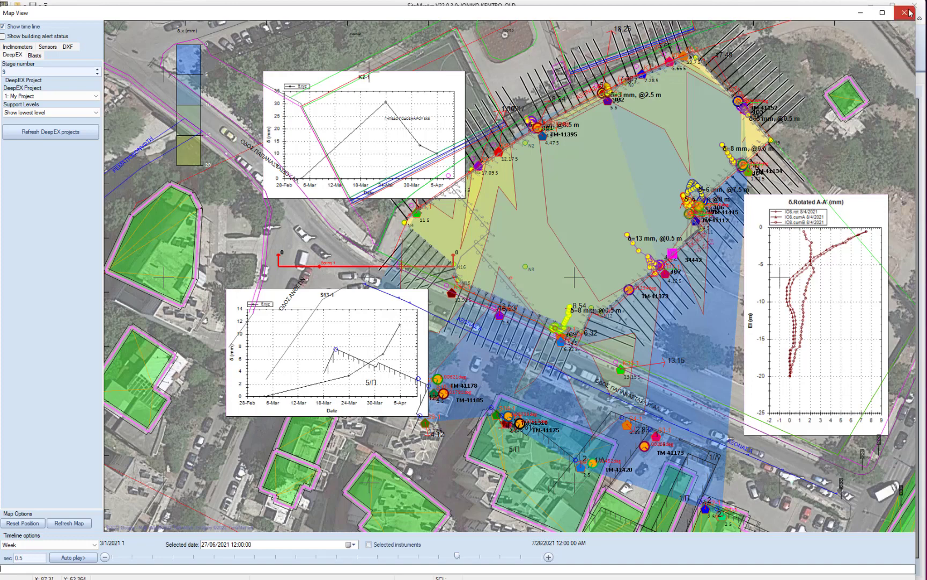
Close the map view and expand the Tilt meters and Load cells groups under remote sensors.
{"action": "key", "text": "alt+F4"}
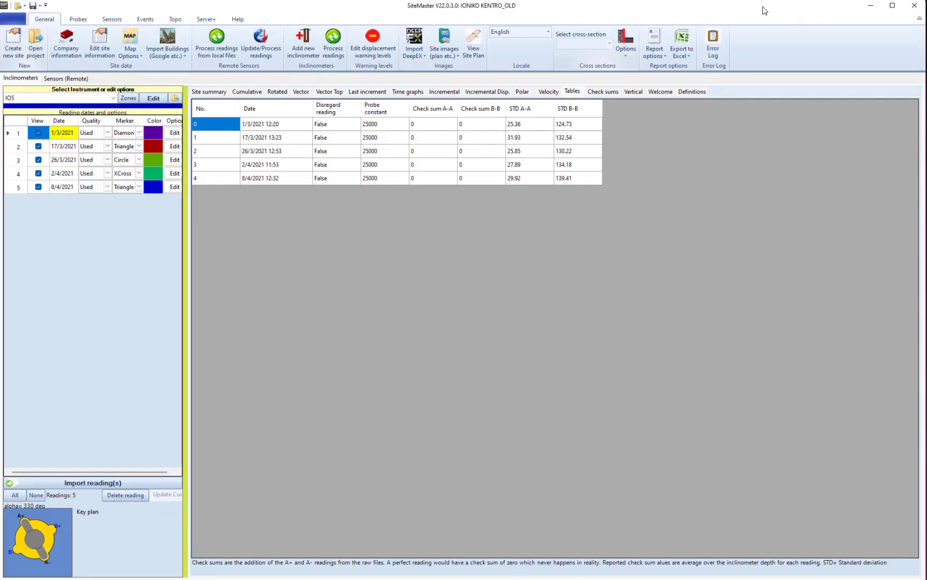
{"action": "left_click", "coordinate": [78, 78]}
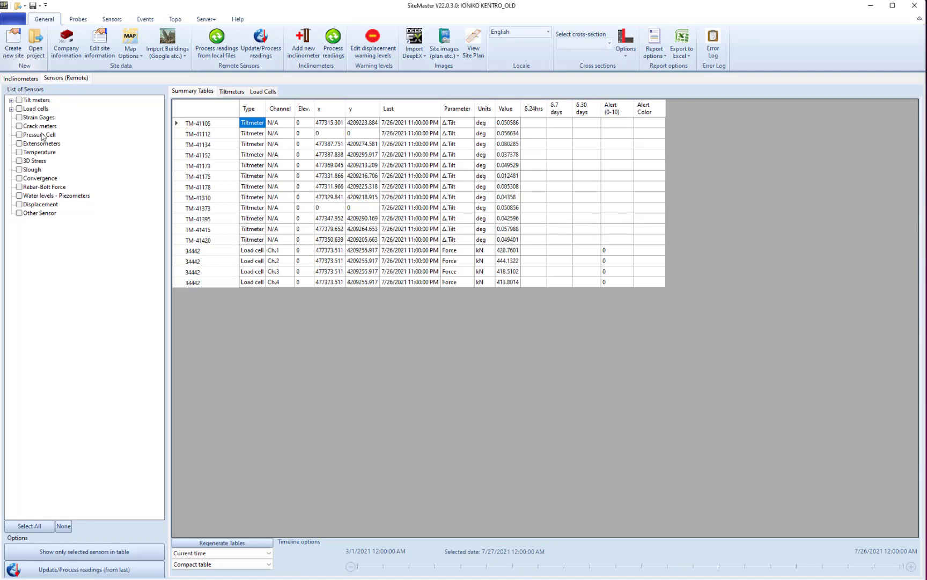
{"action": "left_click", "coordinate": [10, 109]}
{"action": "left_click", "coordinate": [12, 101]}
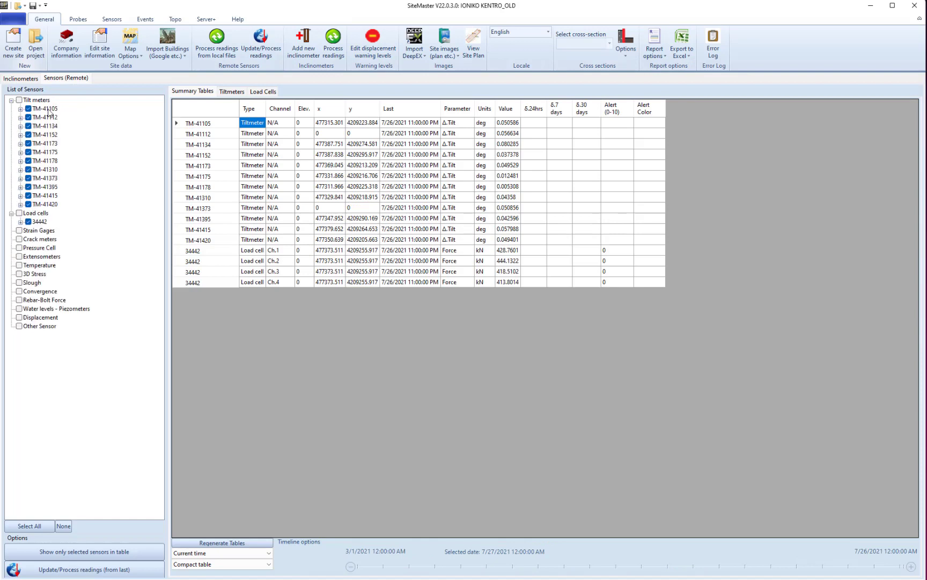
Expand load cell 34442, view the tiltmeter graphs, then plot its force graph.
{"action": "left_click", "coordinate": [20, 222]}
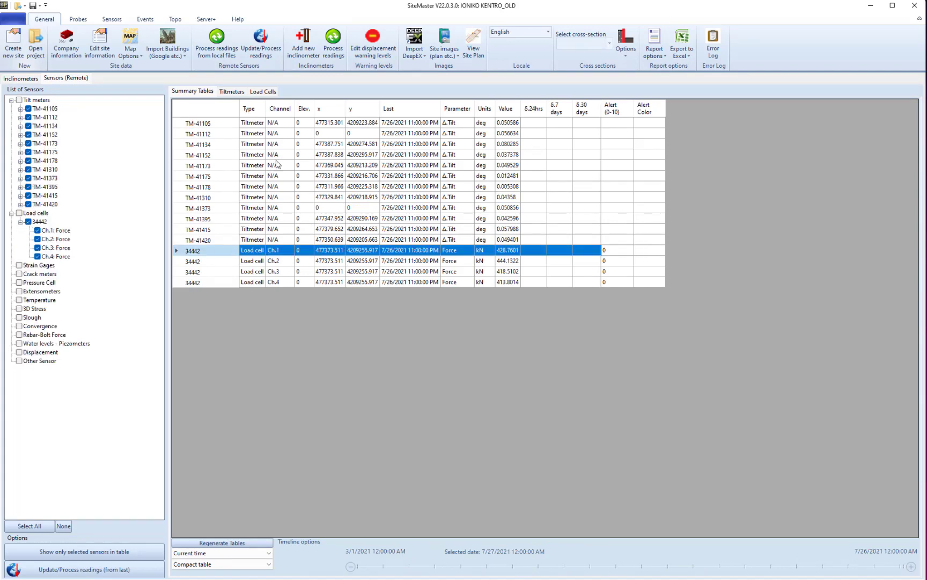
{"action": "left_click", "coordinate": [239, 92]}
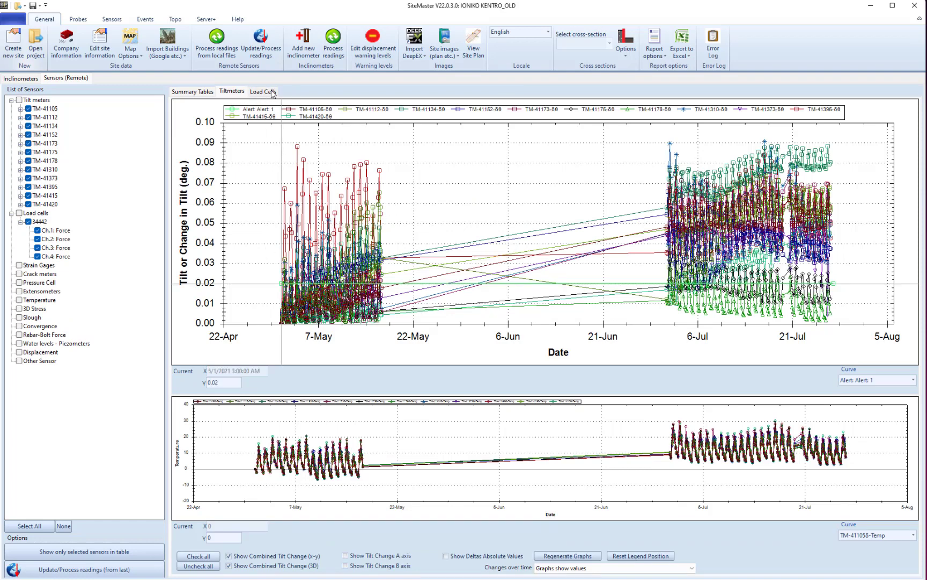
{"action": "left_click", "coordinate": [272, 94]}
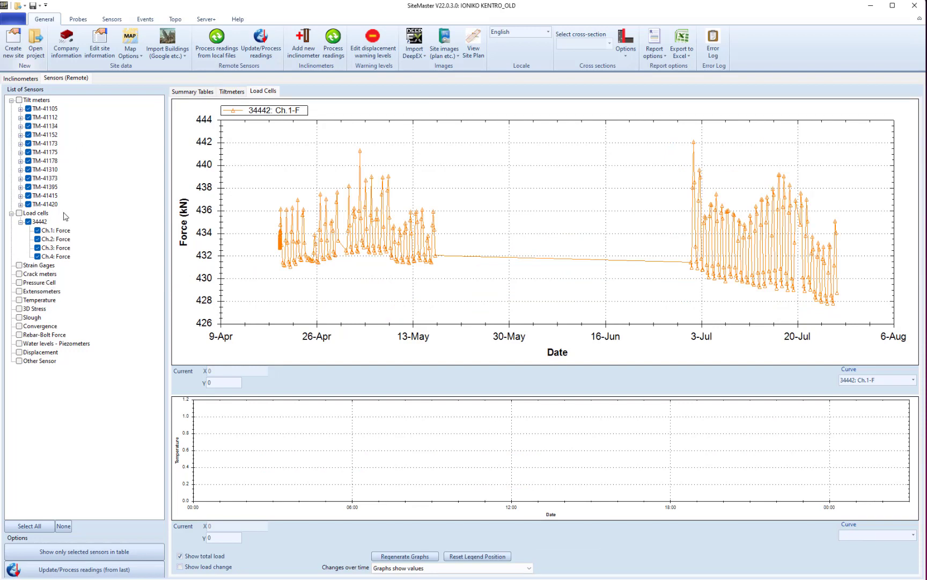
Review the Connect Remote Database Sensors options (Geokon/YieldPoint) on the Sensors ribbon, then dismiss them.
{"action": "left_click", "coordinate": [115, 19]}
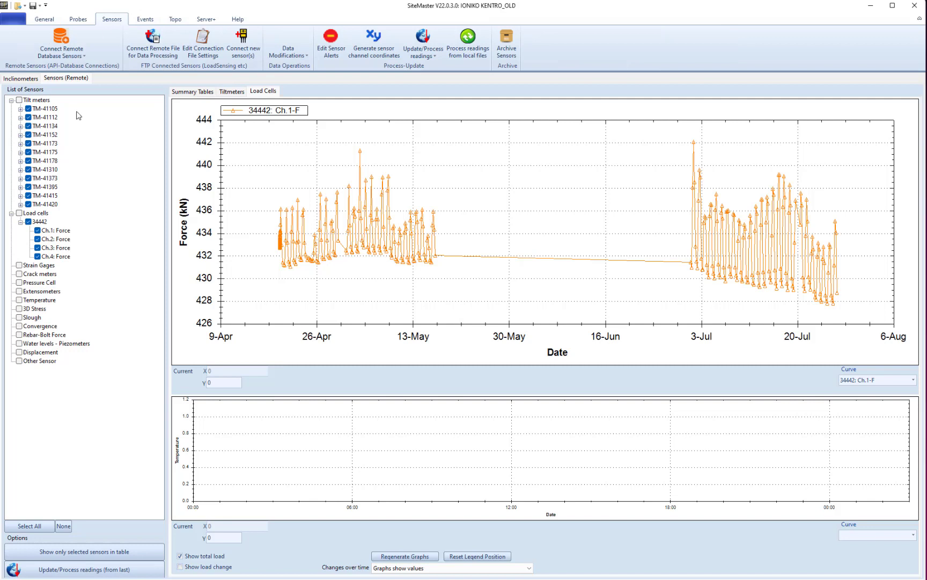
{"action": "left_click", "coordinate": [68, 58]}
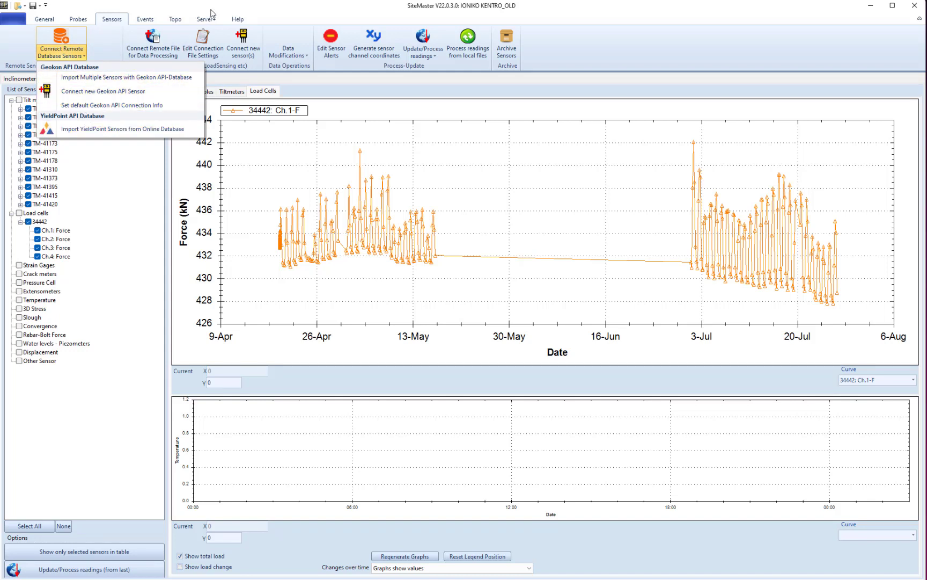
{"action": "key", "text": "Escape"}
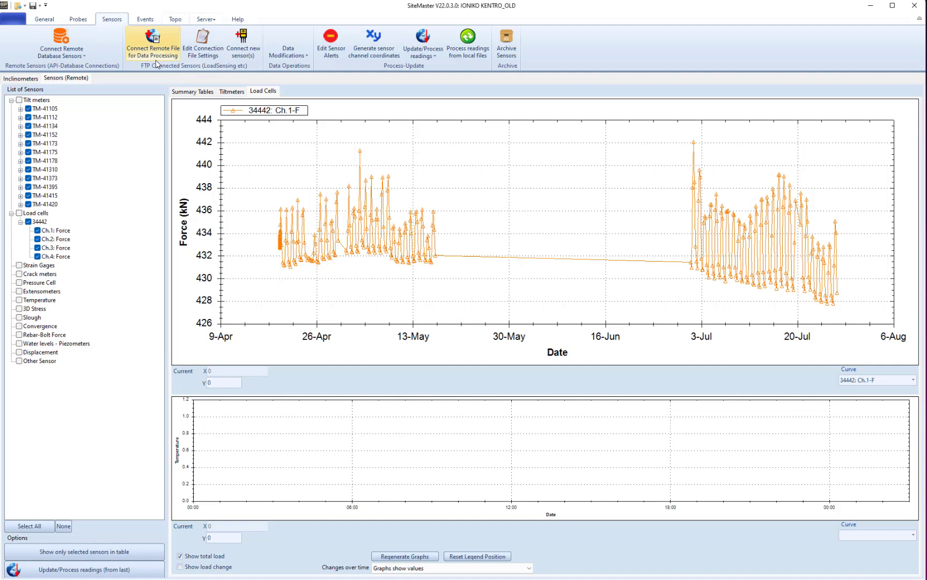
Switch to the Summary Tables view of the latest tiltmeter and load cell readings.
{"action": "left_click", "coordinate": [231, 92]}
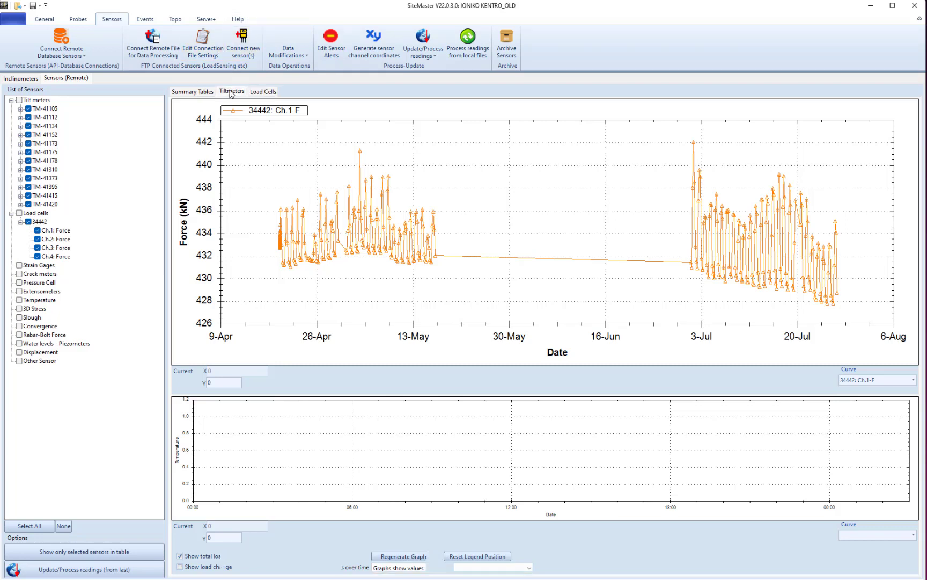